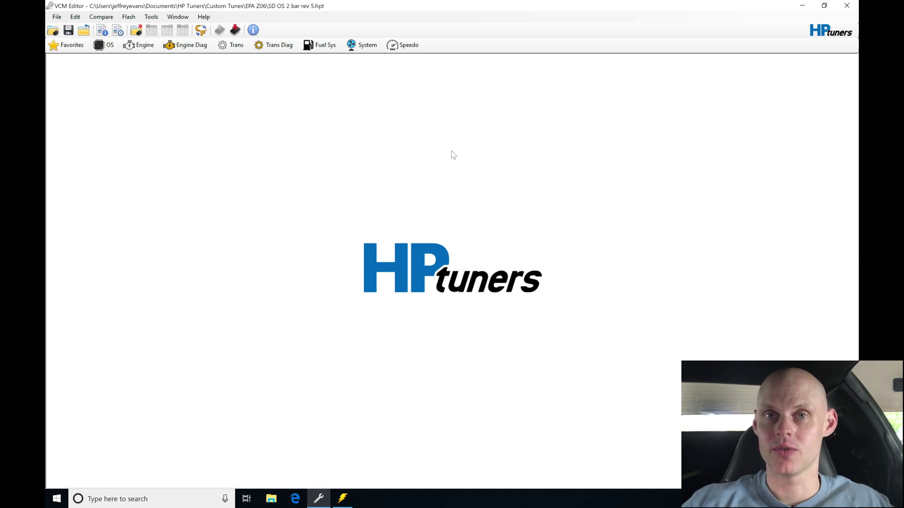
Bring up the Engine editor's Fuel > Power Enrich page and briefly check the hot TPS threshold table
{"action": "left_click", "coordinate": [146, 46]}
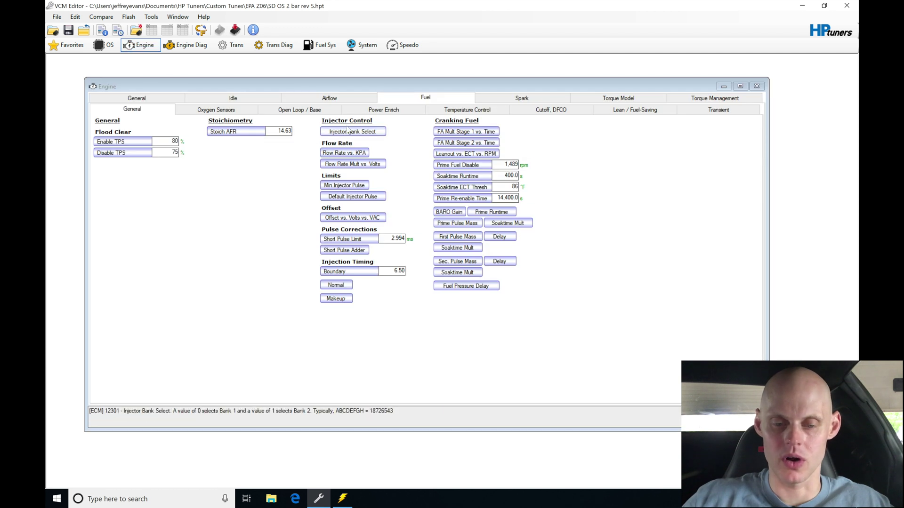
{"action": "left_click", "coordinate": [373, 110]}
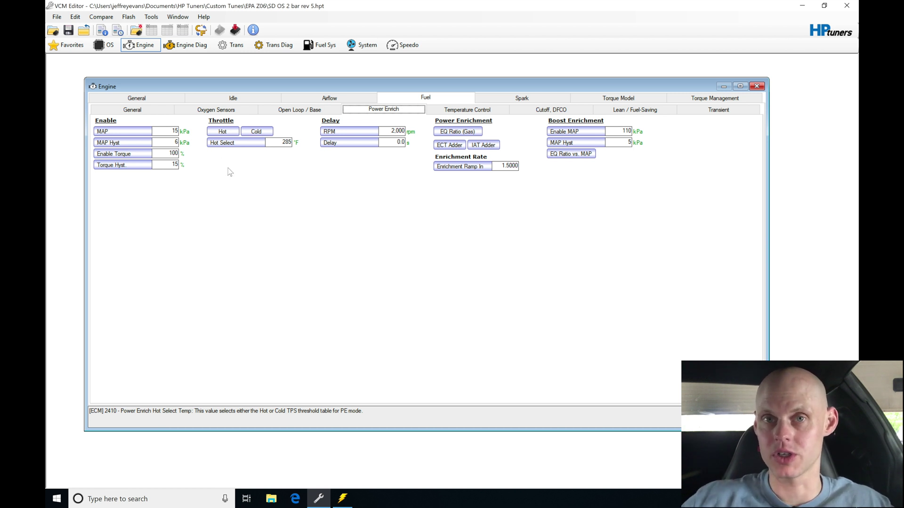
{"action": "left_click", "coordinate": [230, 131]}
{"action": "left_click", "coordinate": [492, 168]}
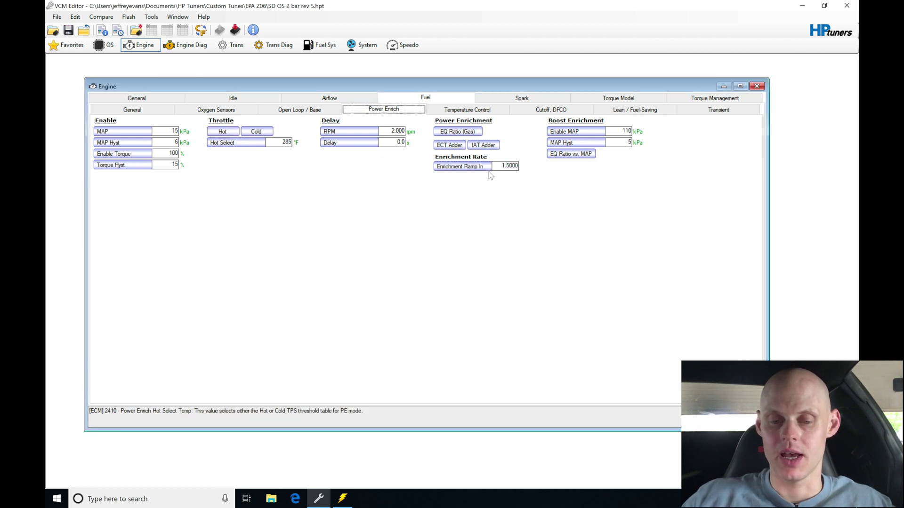
In the Cold Power Enrich TPS table, set the 4,000–7,200 rpm cells to 20
{"action": "left_click", "coordinate": [256, 131]}
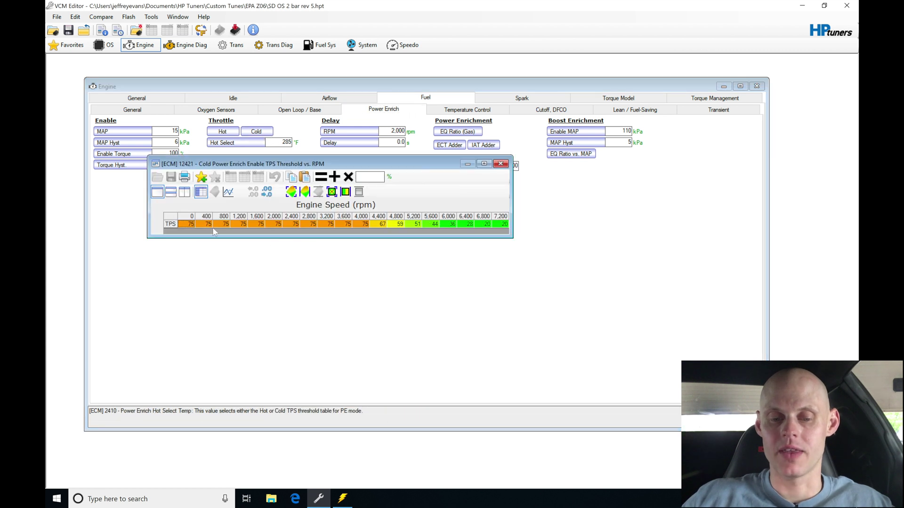
{"action": "left_click_drag", "start_coordinate": [200, 224], "coordinate": [357, 235]}
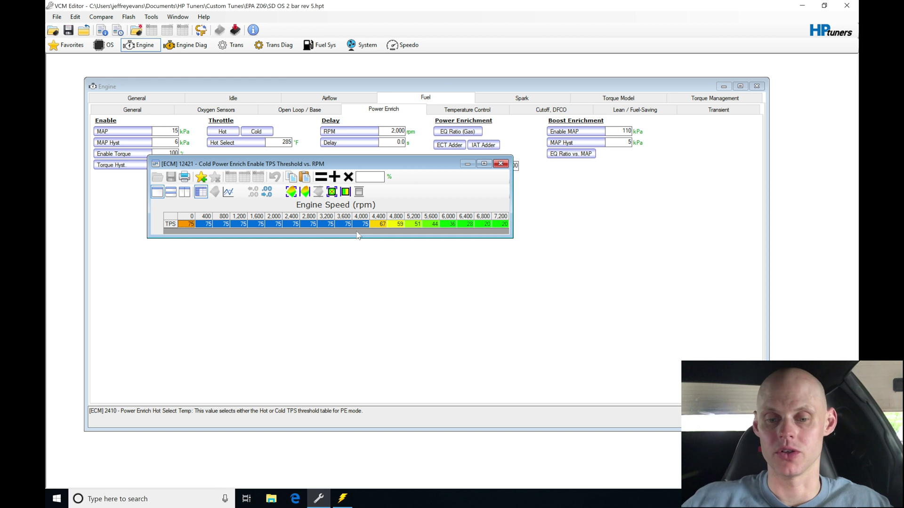
{"action": "left_click_drag", "start_coordinate": [378, 225], "coordinate": [499, 225]}
{"action": "left_click", "coordinate": [361, 224], "text": "ctrl"}
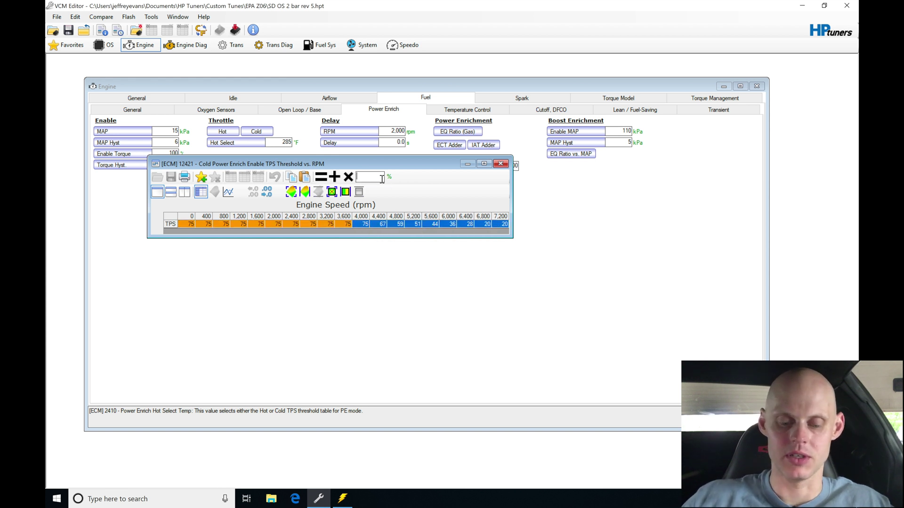
{"action": "type", "text": "20"}
{"action": "left_click", "coordinate": [321, 177]}
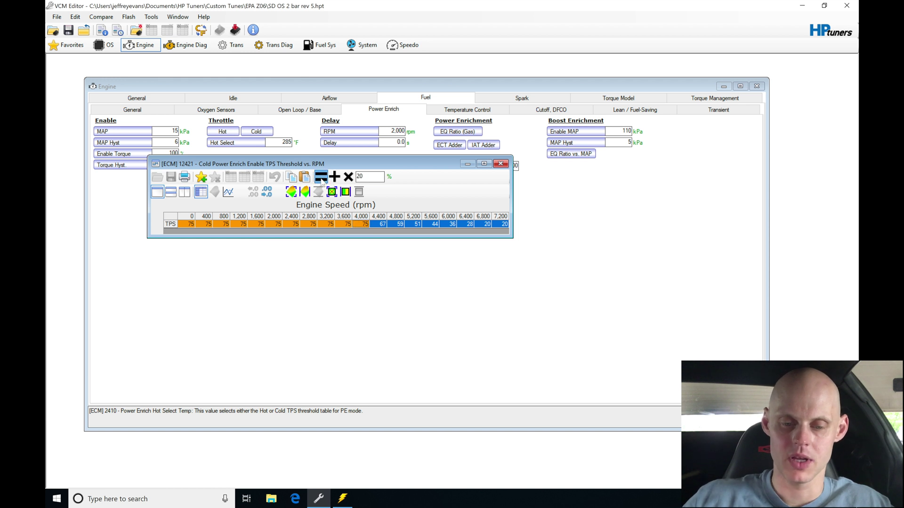
Set the 0–1,200 rpm cold TPS threshold cells to 50
{"action": "left_click_drag", "start_coordinate": [190, 225], "coordinate": [241, 225]}
{"action": "double_click", "coordinate": [370, 175]}
{"action": "type", "text": "50"}
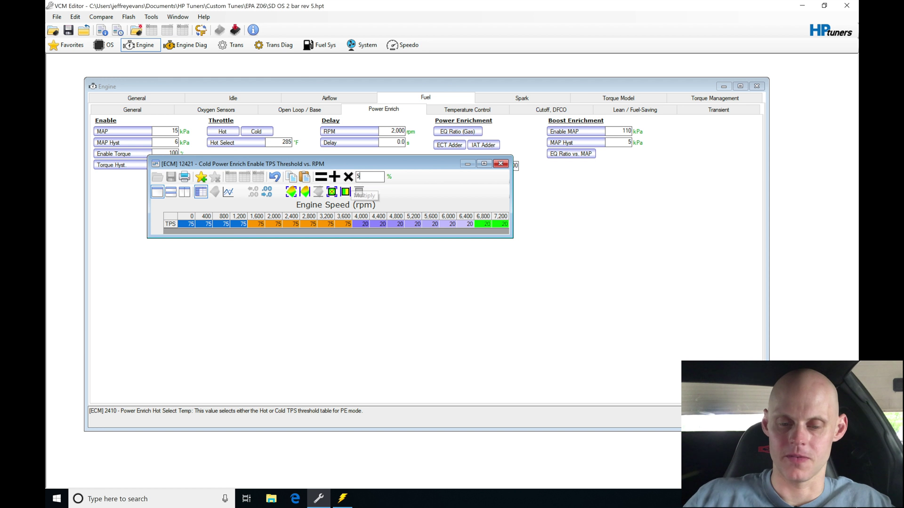
{"action": "left_click", "coordinate": [321, 176]}
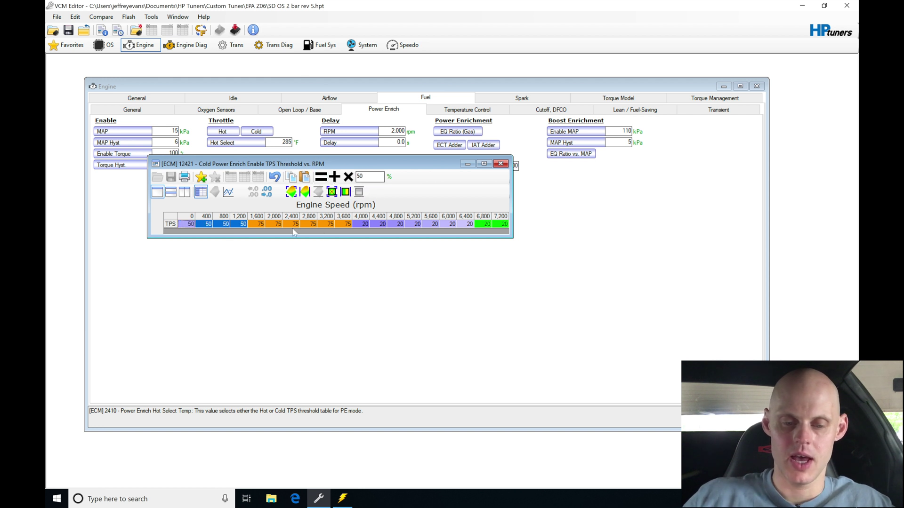
Linearly interpolate 1,600–4,000 rpm, then select the whole 0–7,200 rpm row
{"action": "left_click_drag", "start_coordinate": [256, 226], "coordinate": [356, 229]}
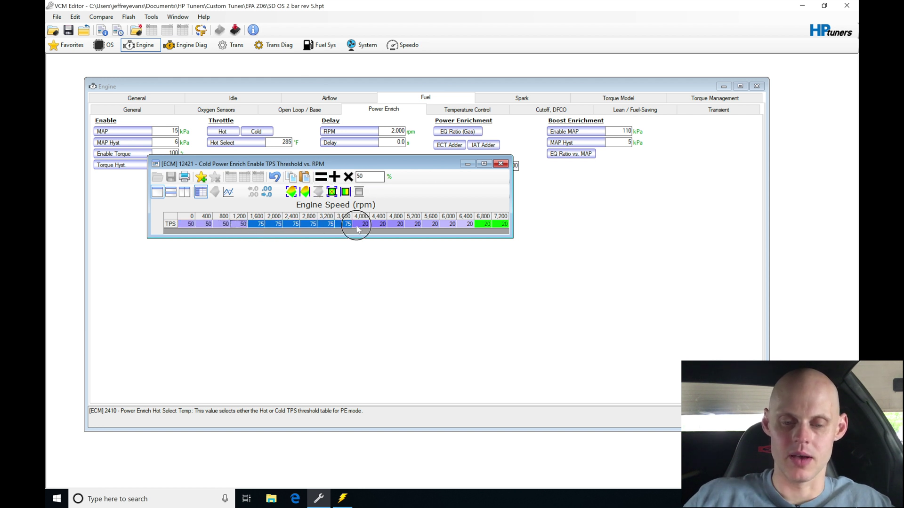
{"action": "left_click", "coordinate": [345, 191]}
{"action": "left_click", "coordinate": [310, 224]}
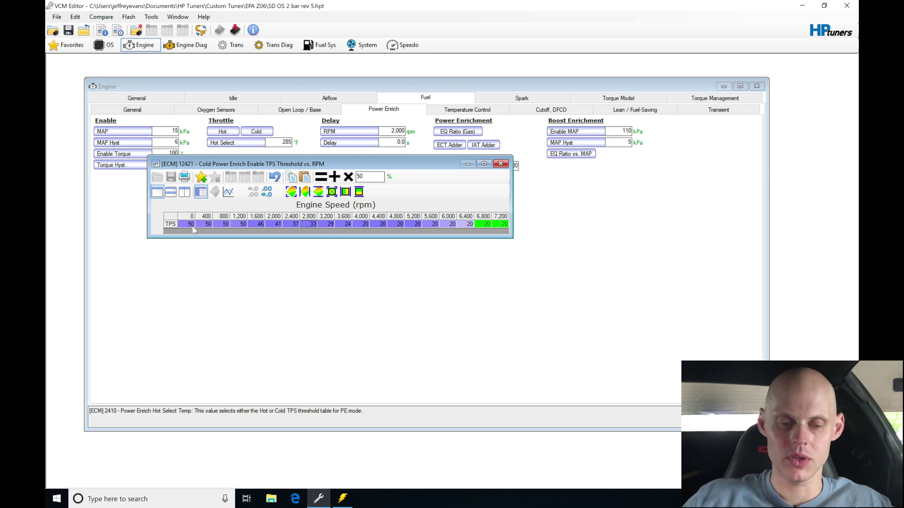
{"action": "left_click_drag", "start_coordinate": [190, 225], "coordinate": [501, 228]}
{"action": "key", "text": "ctrl+c"}
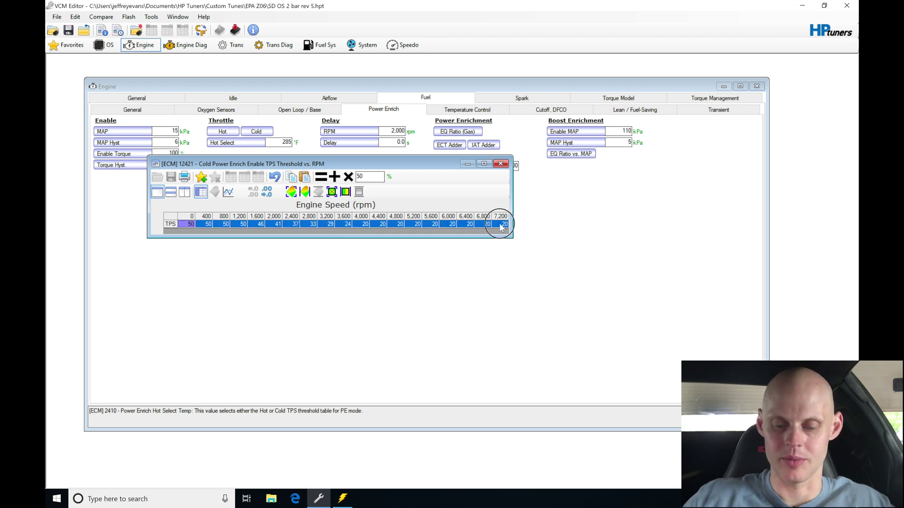
{"action": "left_click", "coordinate": [500, 163]}
Paste the cold threshold row into the Hot Power Enrich TPS table, then open the EQ Ratio table
{"action": "left_click", "coordinate": [233, 136]}
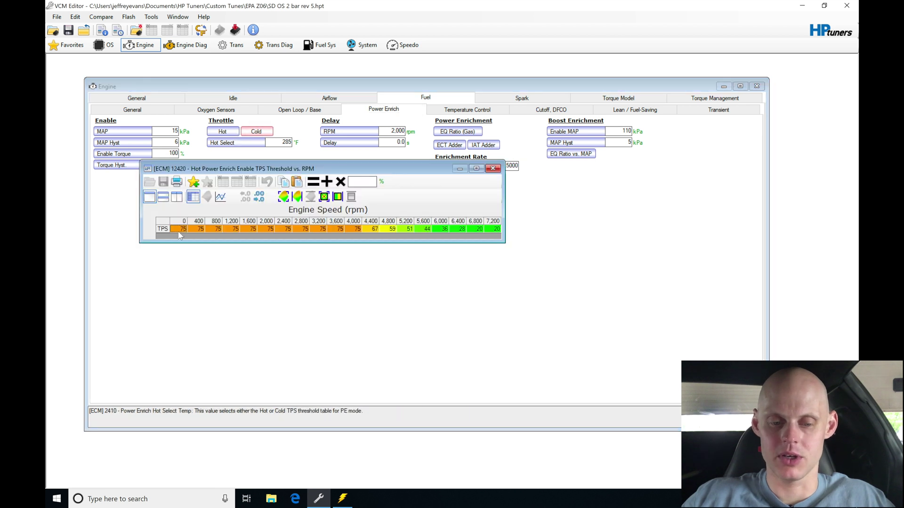
{"action": "left_click_drag", "start_coordinate": [180, 230], "coordinate": [490, 235]}
{"action": "key", "text": "ctrl+v"}
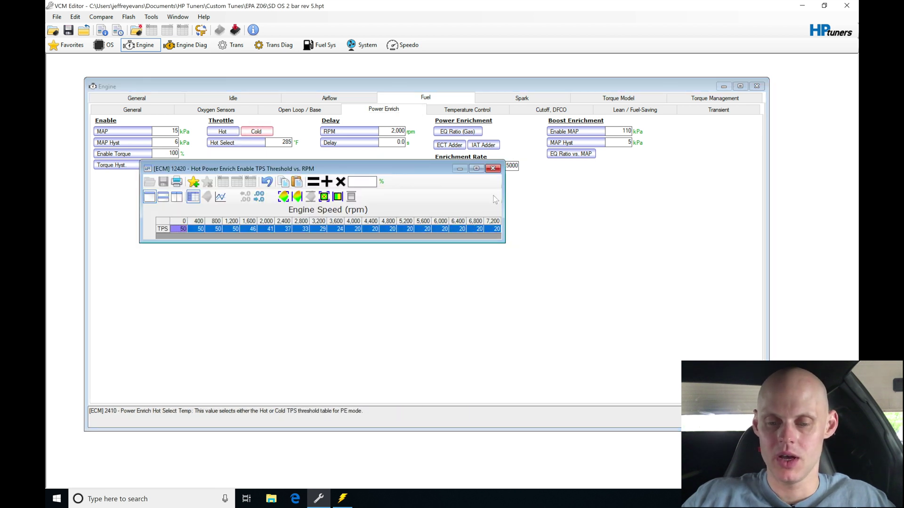
{"action": "left_click", "coordinate": [494, 170]}
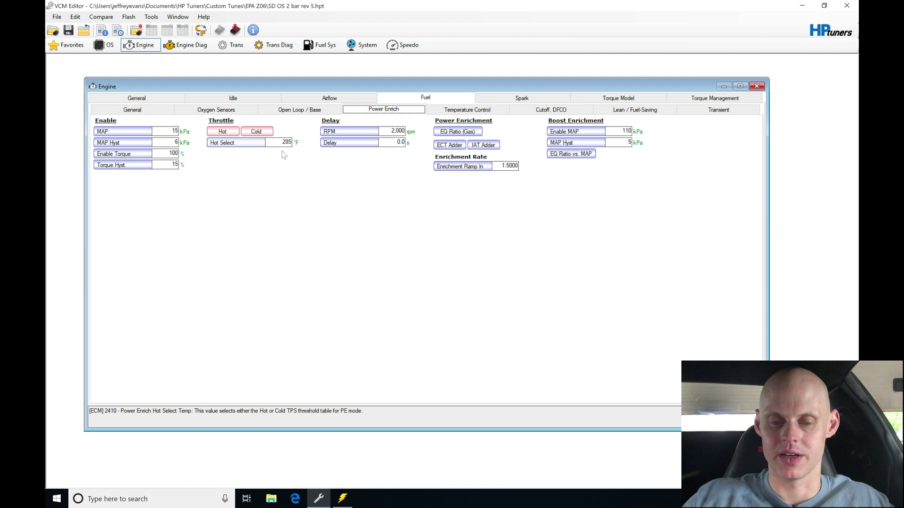
{"action": "mouse_move", "coordinate": [230, 135]}
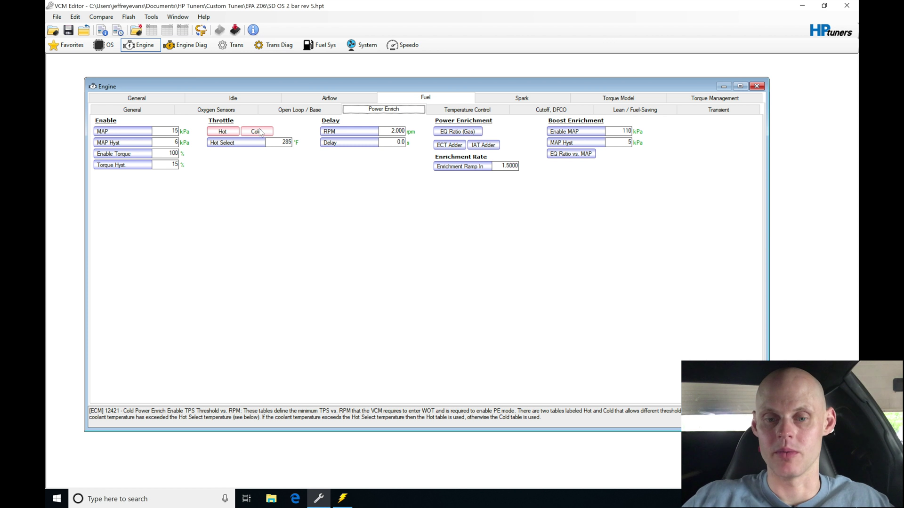
{"action": "left_click", "coordinate": [454, 135]}
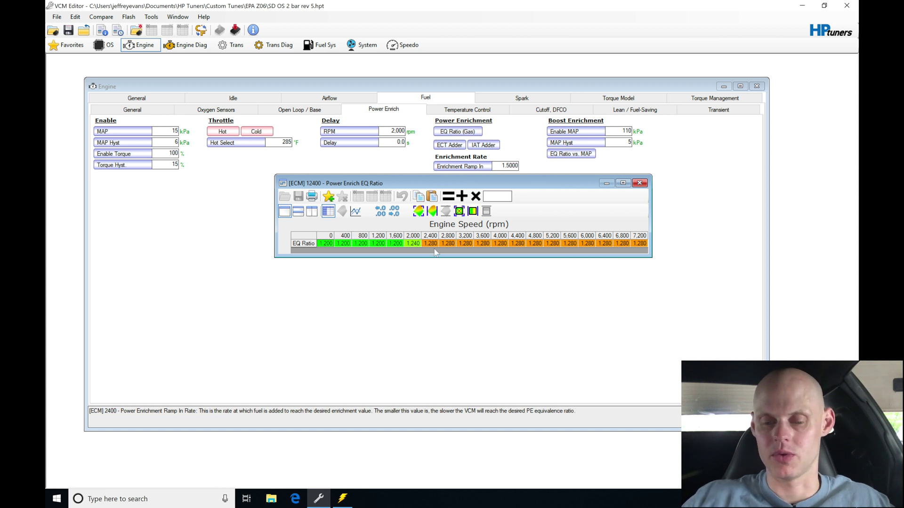
{"action": "left_click_drag", "start_coordinate": [431, 245], "coordinate": [656, 256]}
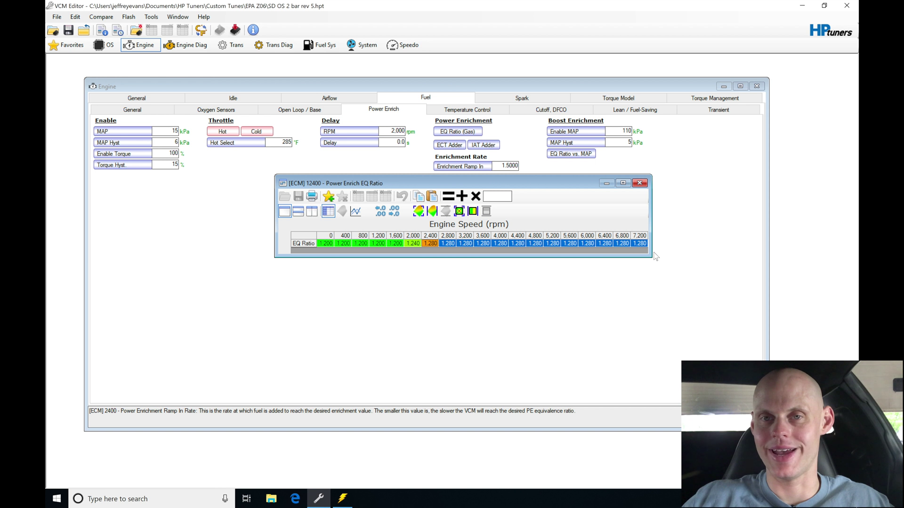
{"action": "left_click", "coordinate": [639, 183]}
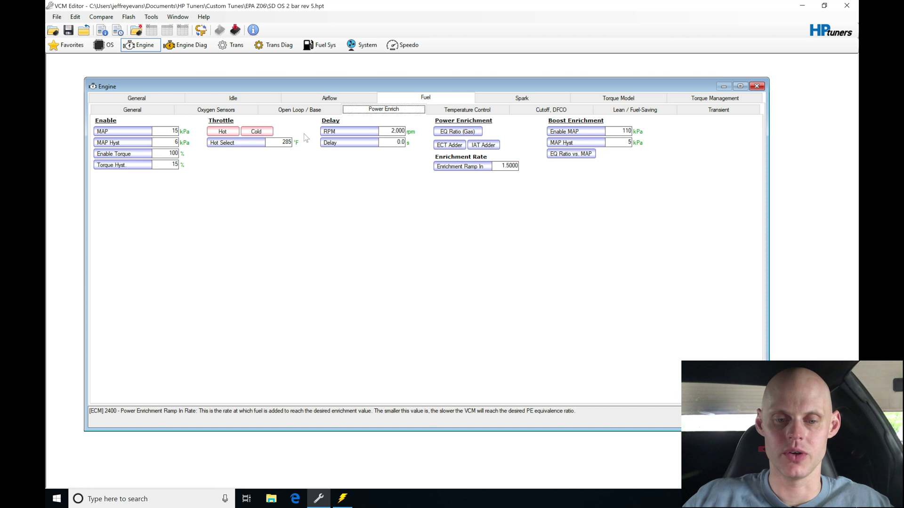
Open the Open Loop F/A vs. Coolant Temp vs. MAP table, enlarge it, and select the 104–284 °F cells at 90–100 kPa
{"action": "left_click", "coordinate": [295, 112]}
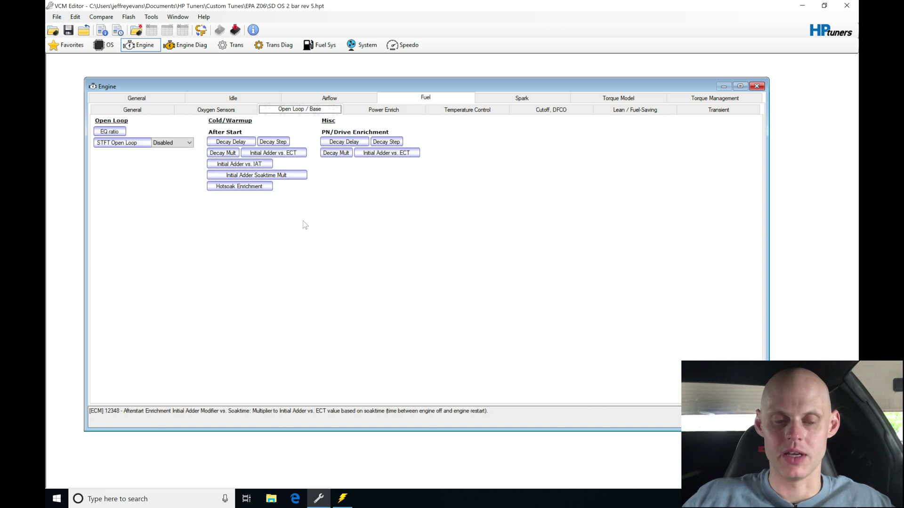
{"action": "left_click", "coordinate": [120, 134]}
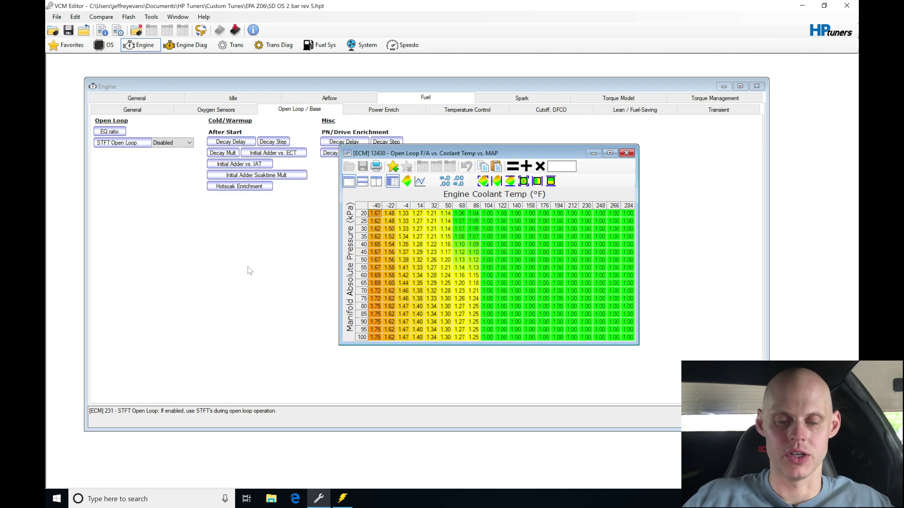
{"action": "left_click_drag", "start_coordinate": [547, 146], "coordinate": [432, 142]}
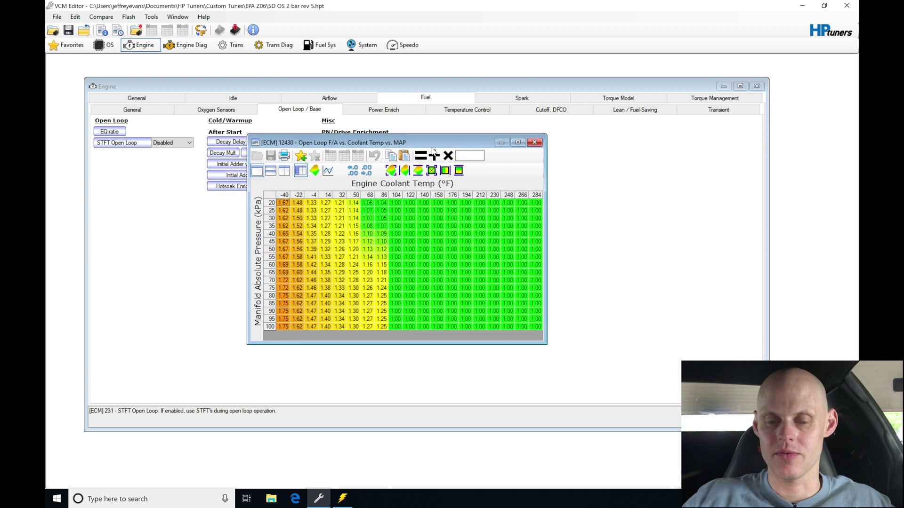
{"action": "left_click_drag", "start_coordinate": [395, 203], "coordinate": [543, 337]}
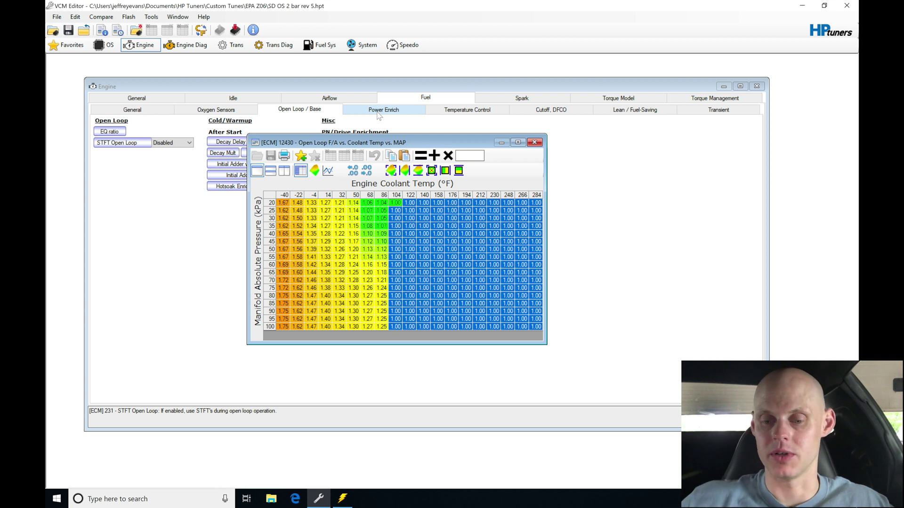
{"action": "left_click", "coordinate": [438, 296]}
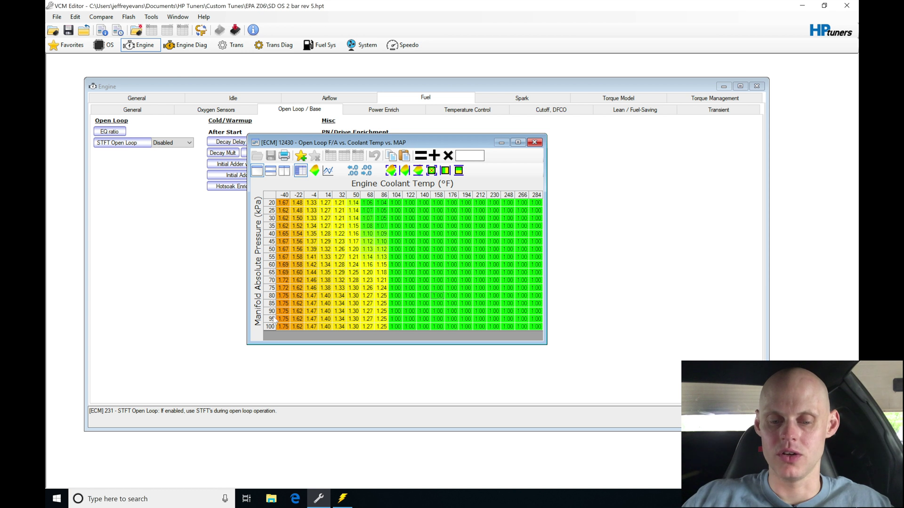
{"action": "left_click_drag", "start_coordinate": [395, 311], "coordinate": [542, 327]}
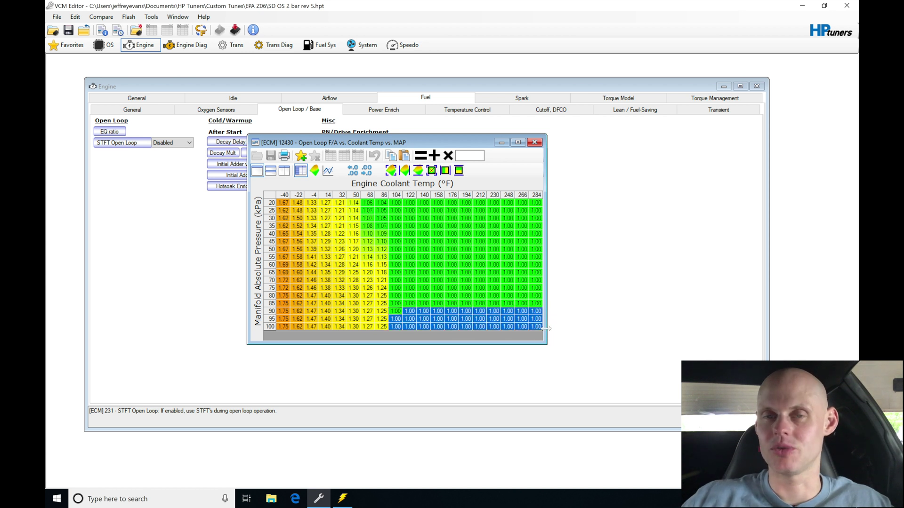